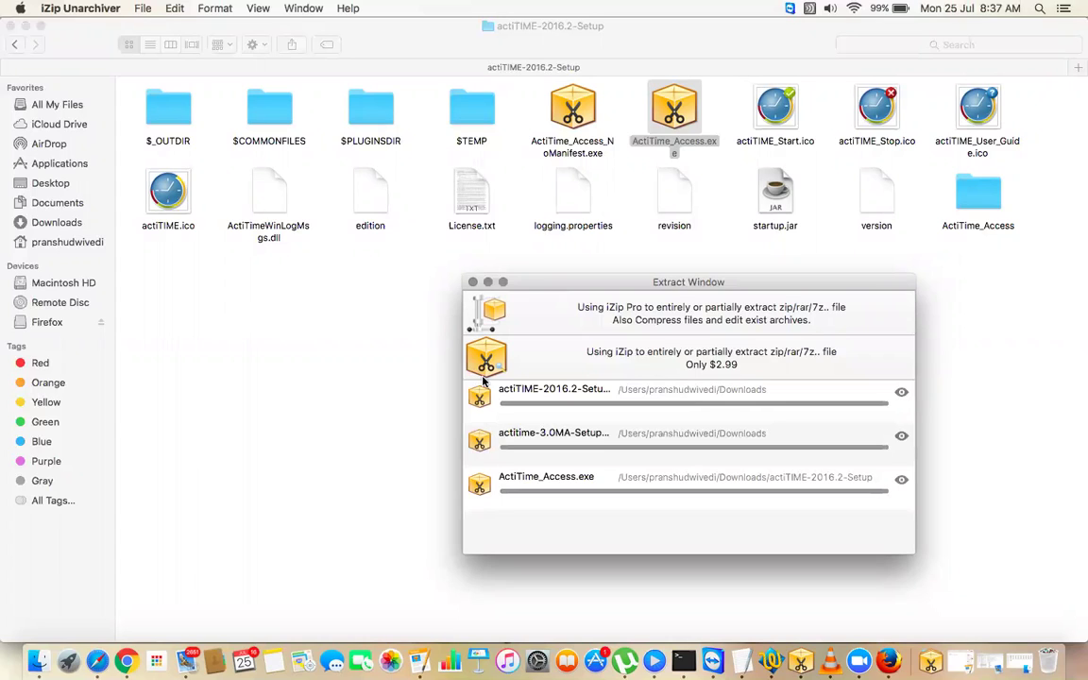
- Close the Extract window and the Welcome to iZip Unarchiver window
left_click(473, 284)
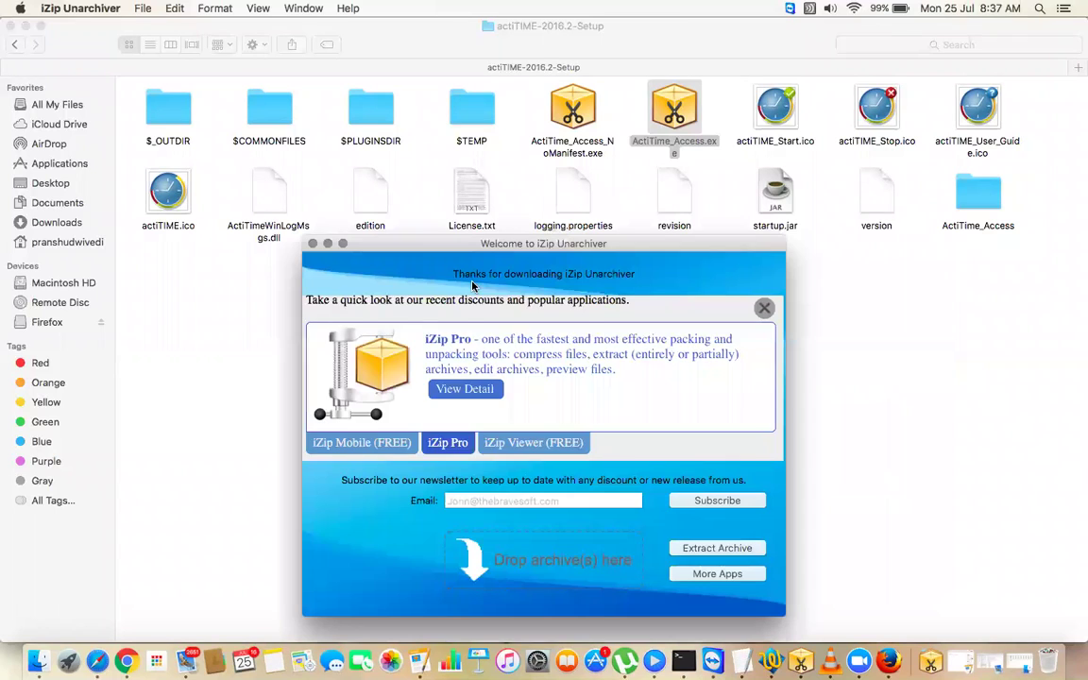
left_click(313, 244)
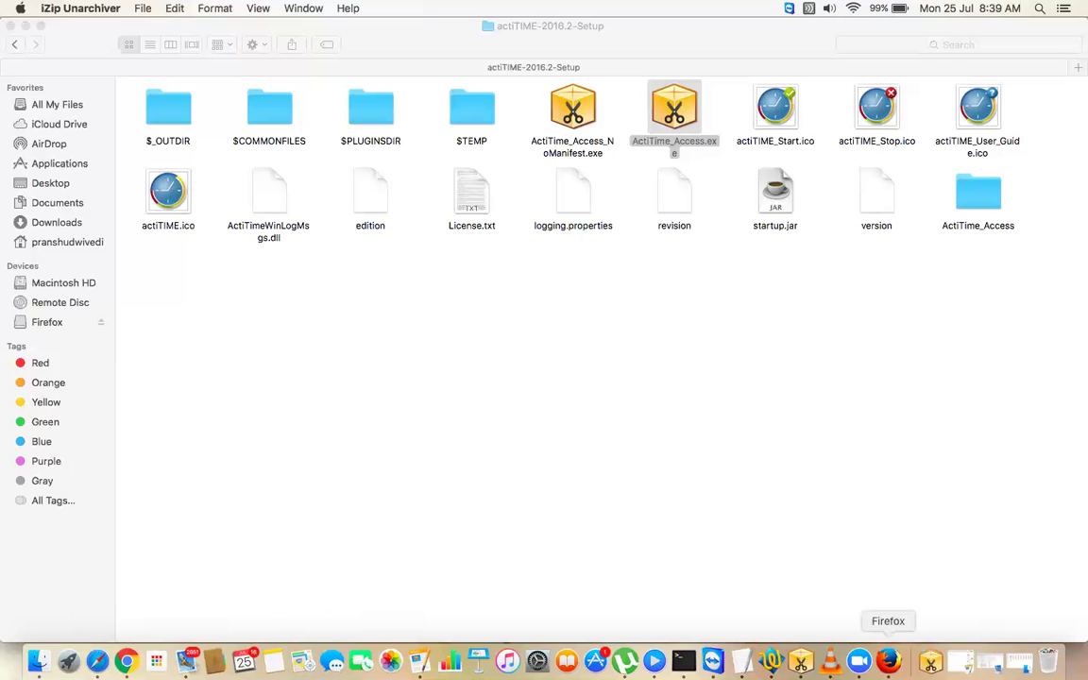
- In Firefox, search Google for 'actitime free download for mac' using the suggestion
left_click(888, 662)
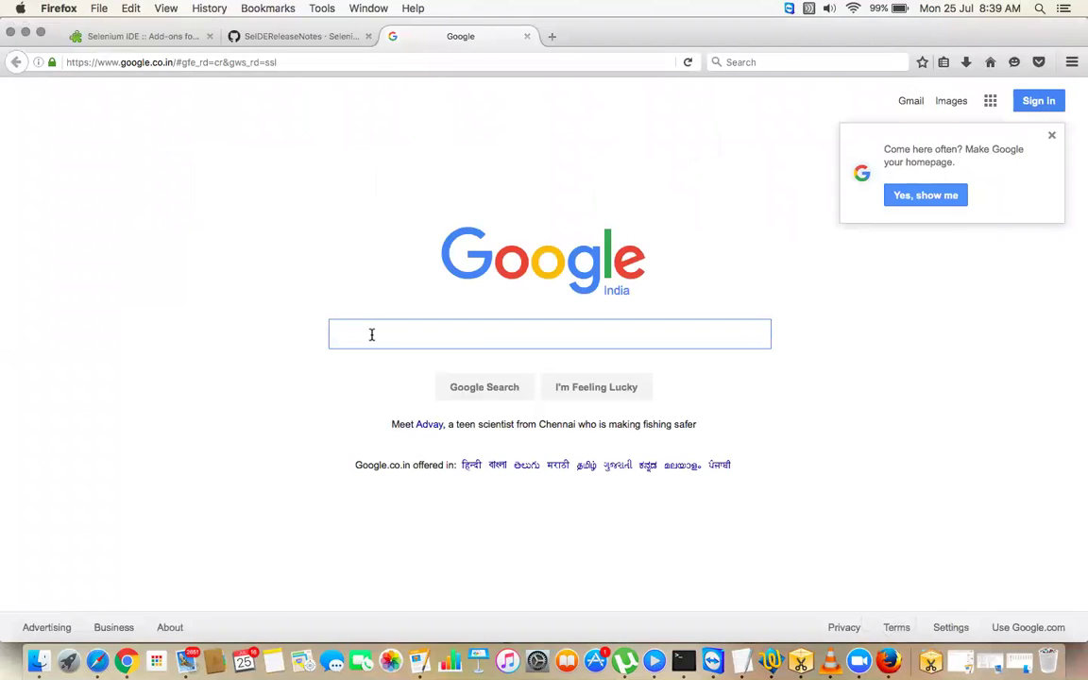
type("download ")
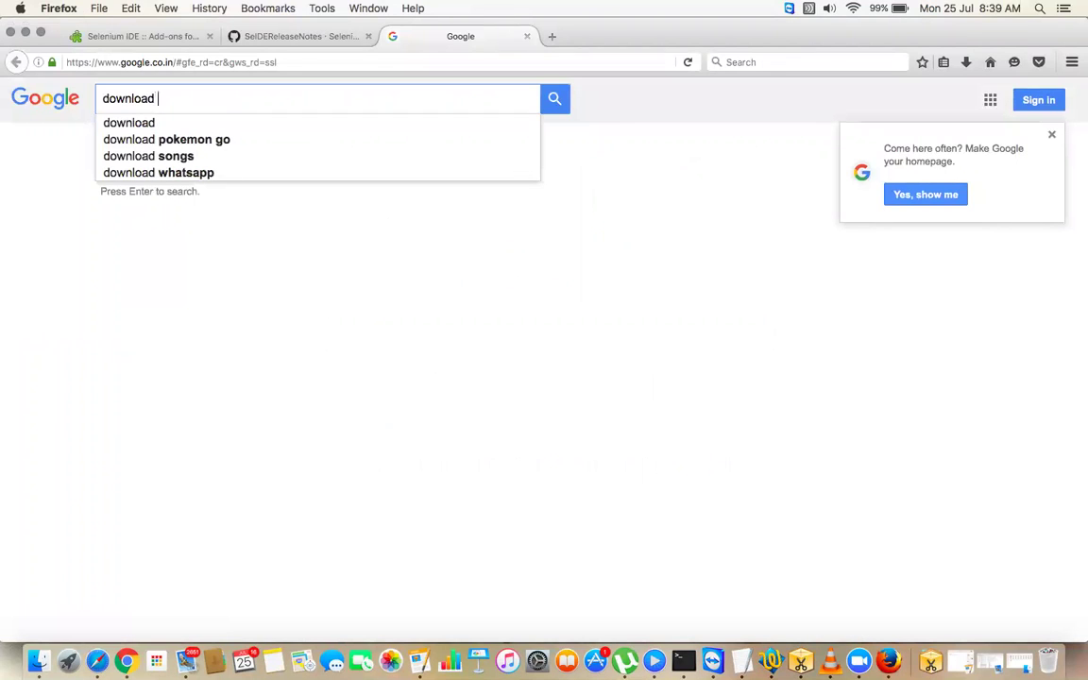
type("acti")
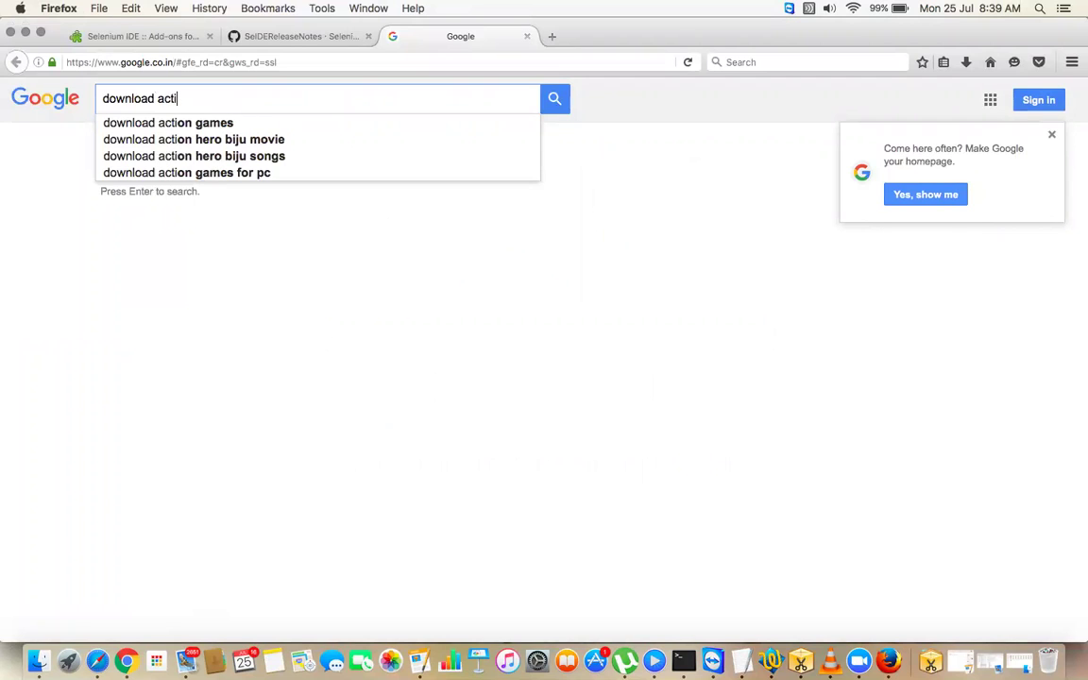
type("time ")
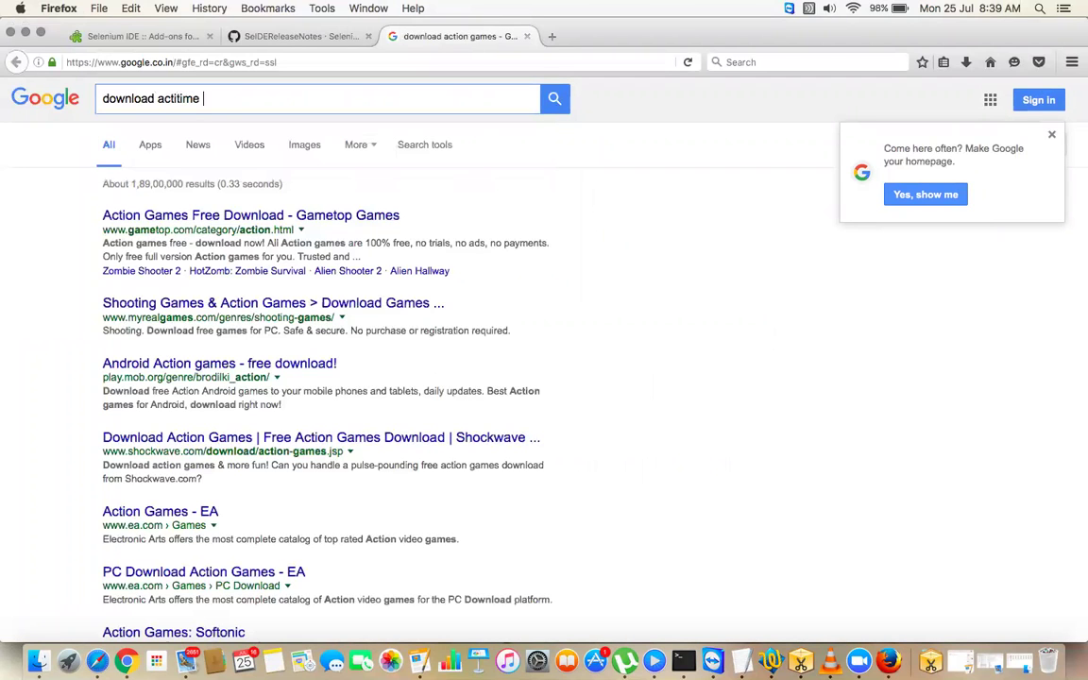
type("for mac")
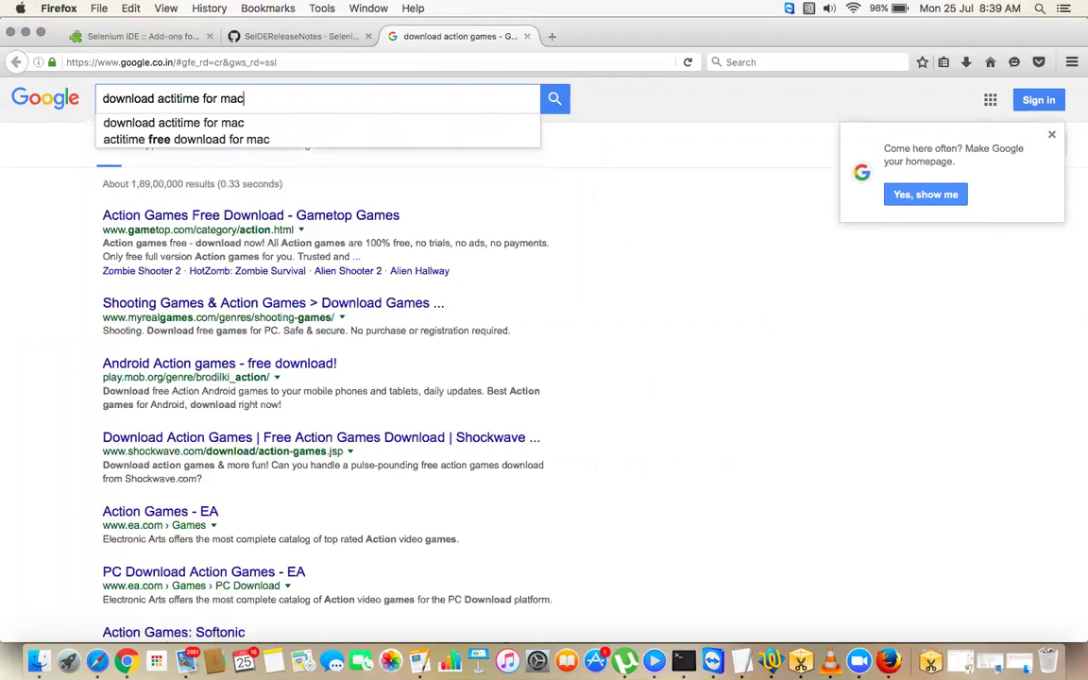
key("Down")
key("Down")
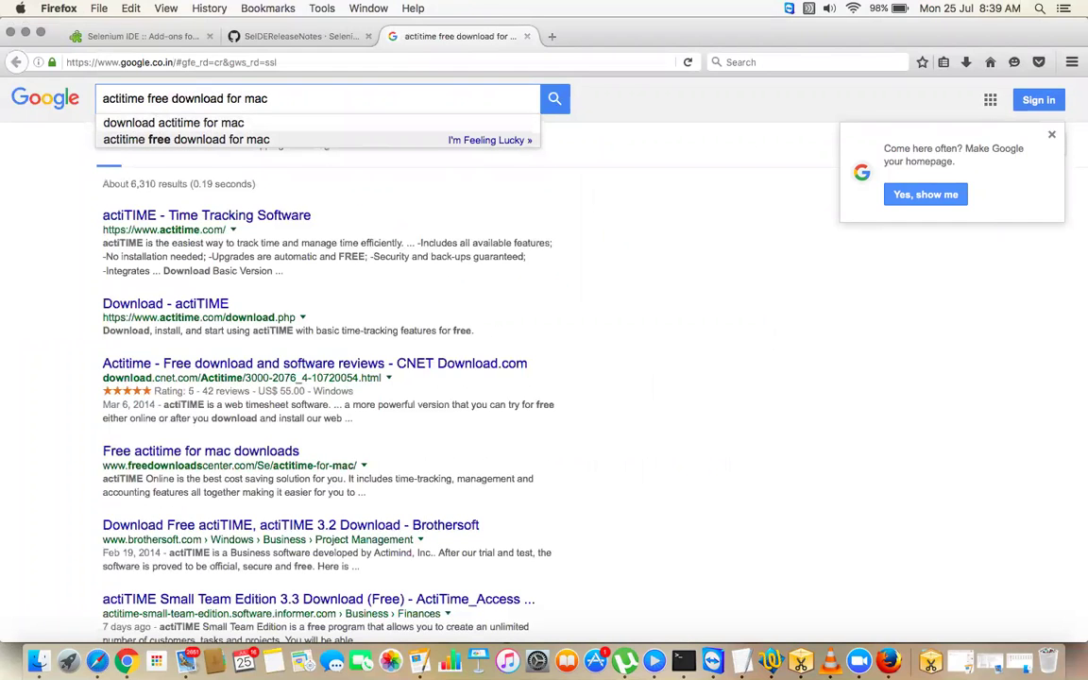
key("Return")
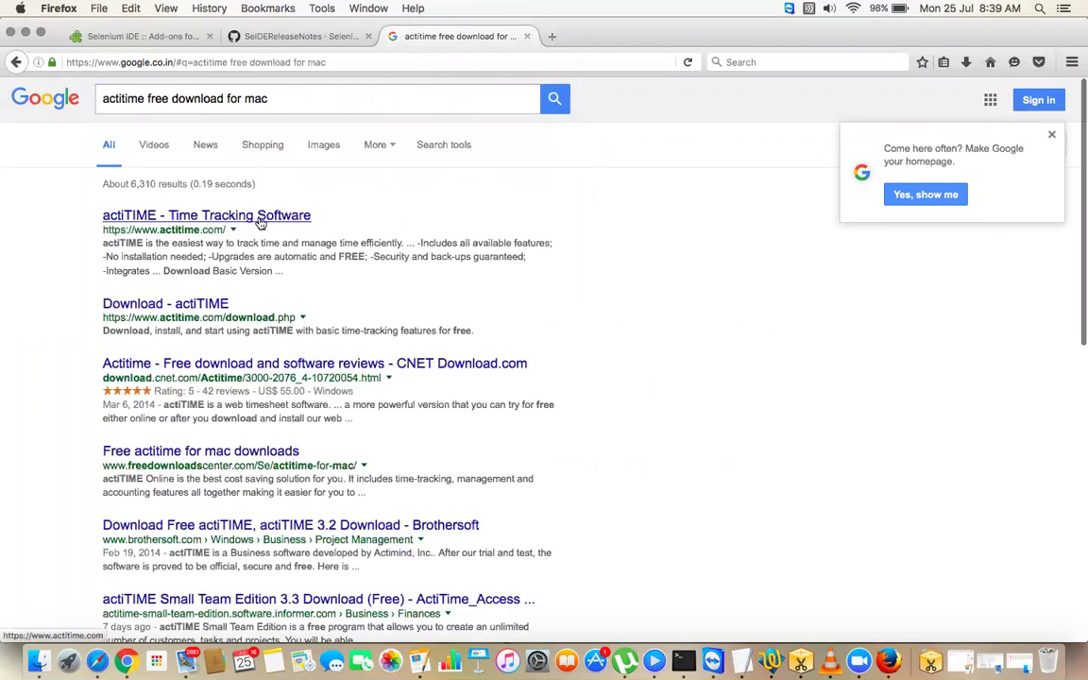
- Open the actiTIME homepage and Download results in new tabs, then view the download page
right_click(320, 221)
left_click(327, 225)
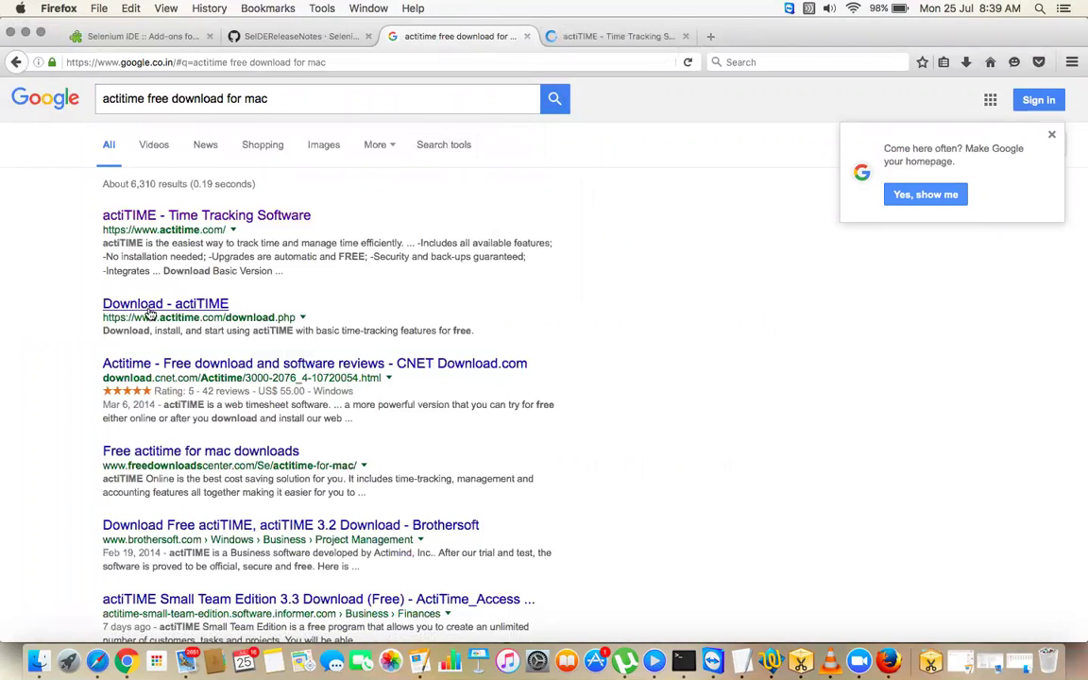
right_click(159, 306)
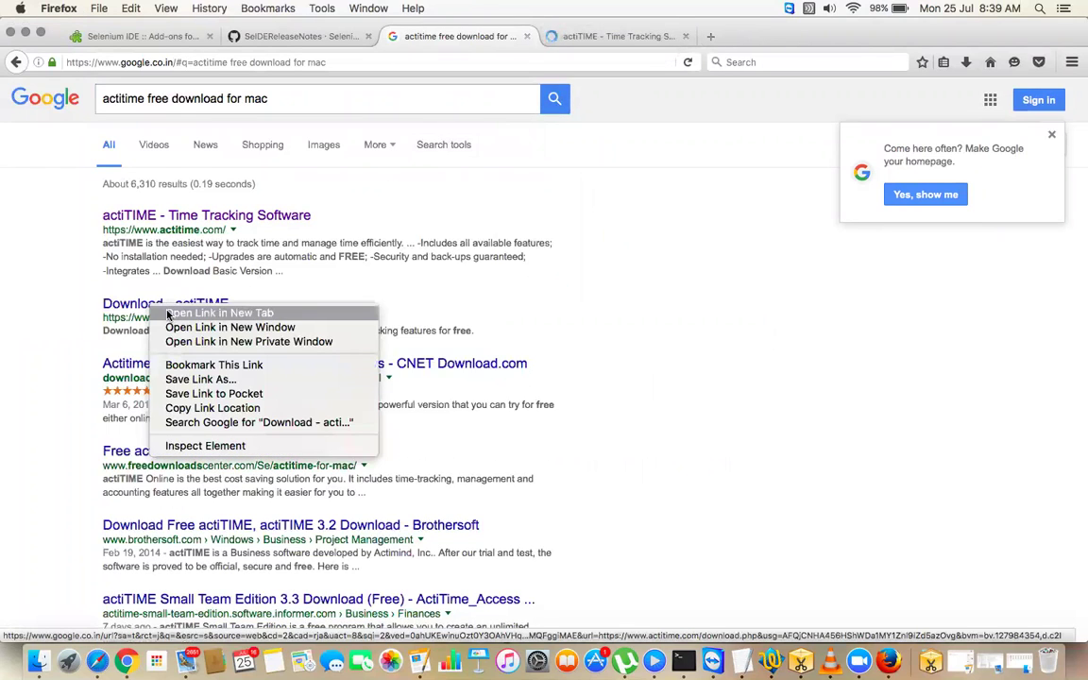
left_click(215, 312)
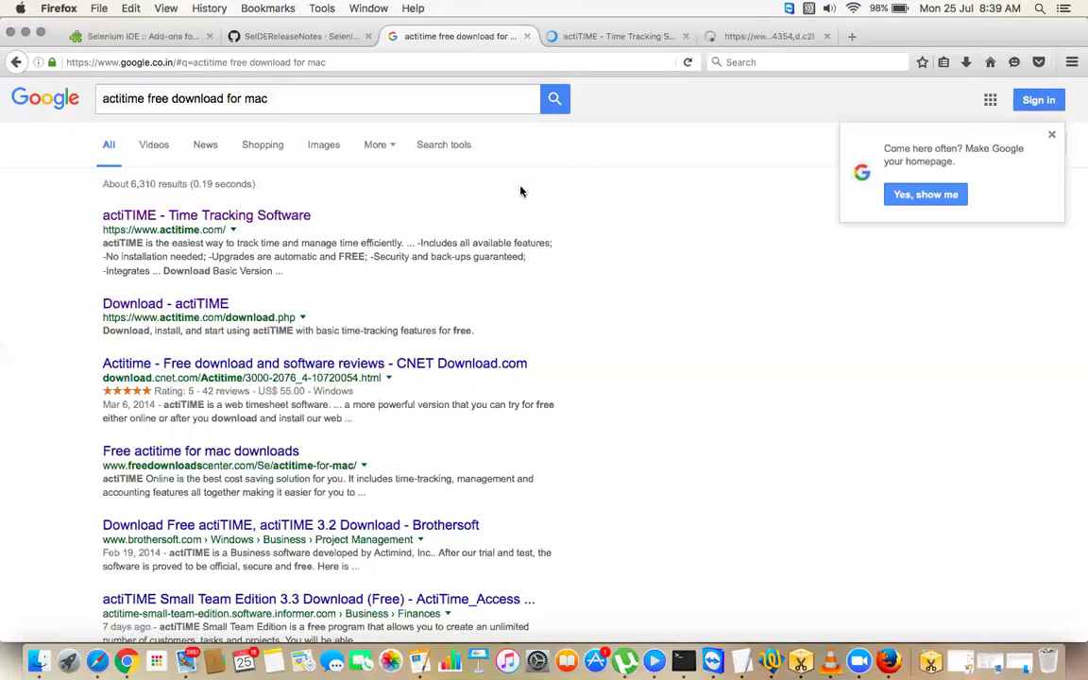
left_click(762, 37)
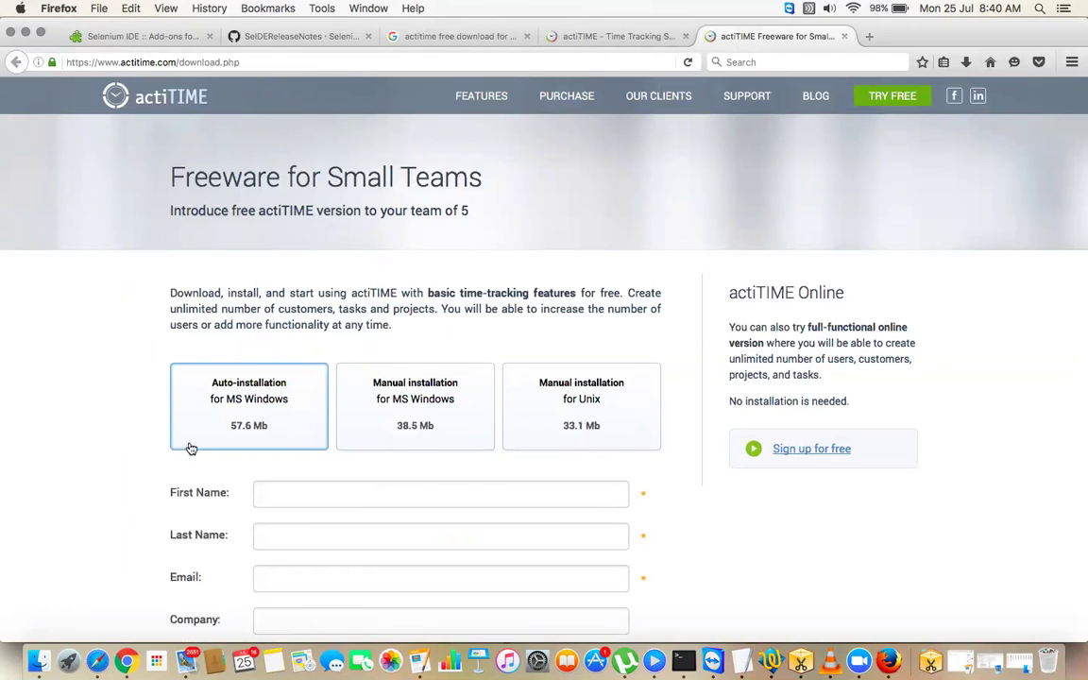
- Look over the freeware download page, then return to the Google results tab
scroll(171, 544, "down", 5)
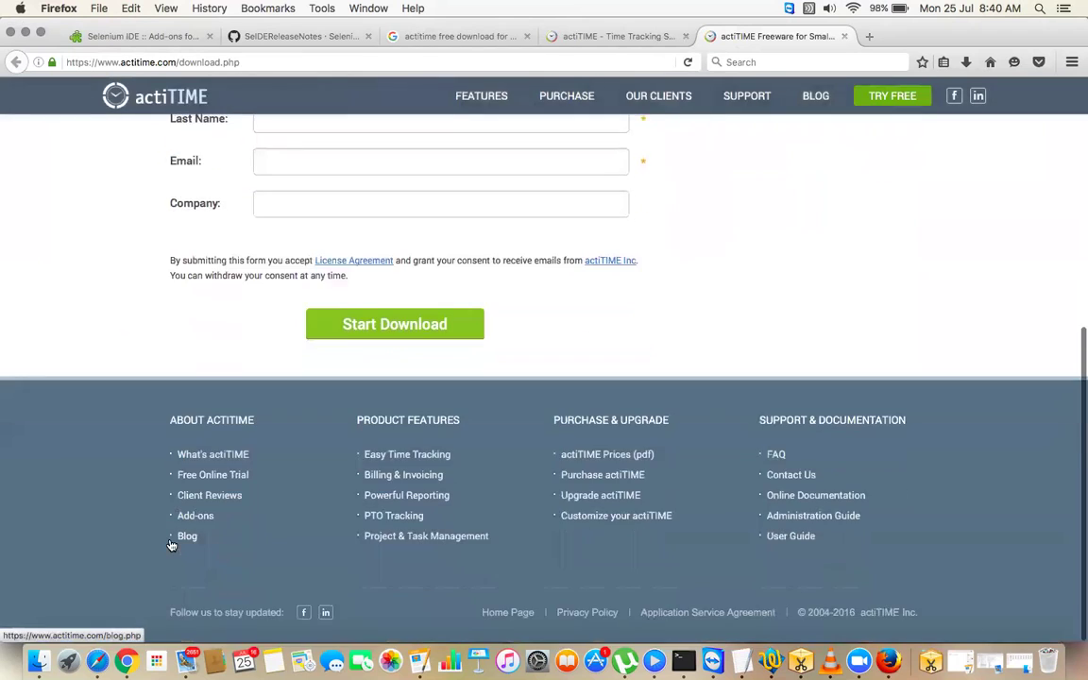
scroll(204, 478, "up", 3)
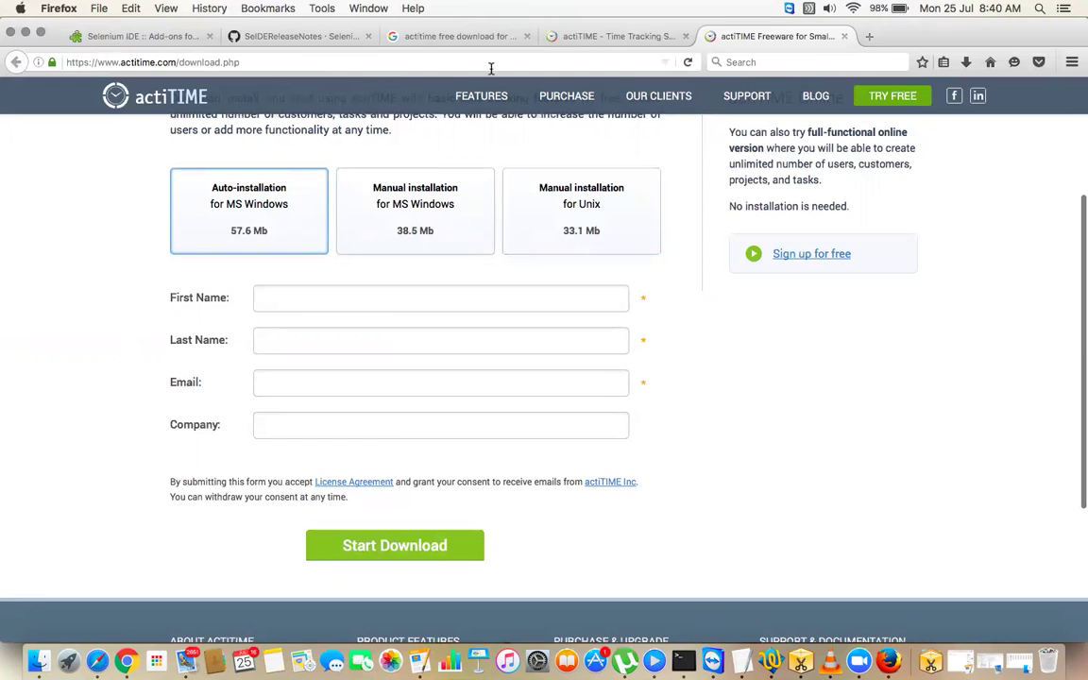
left_click(425, 38)
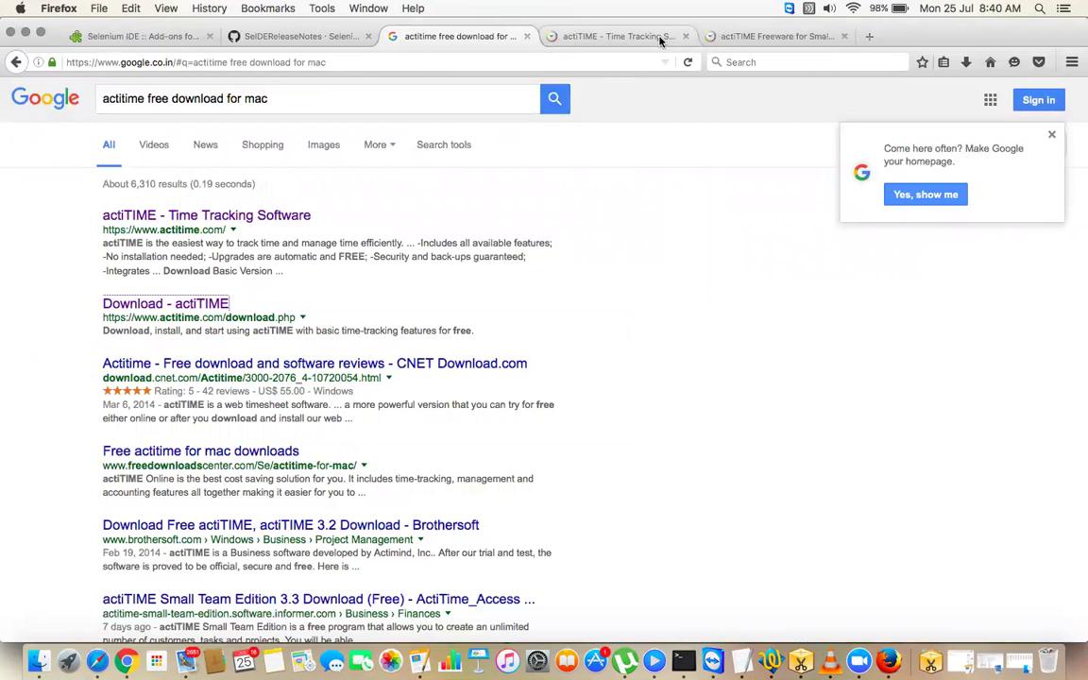
- Go from the actiTIME Time Tracking site to the free online trial signup form
left_click(616, 35)
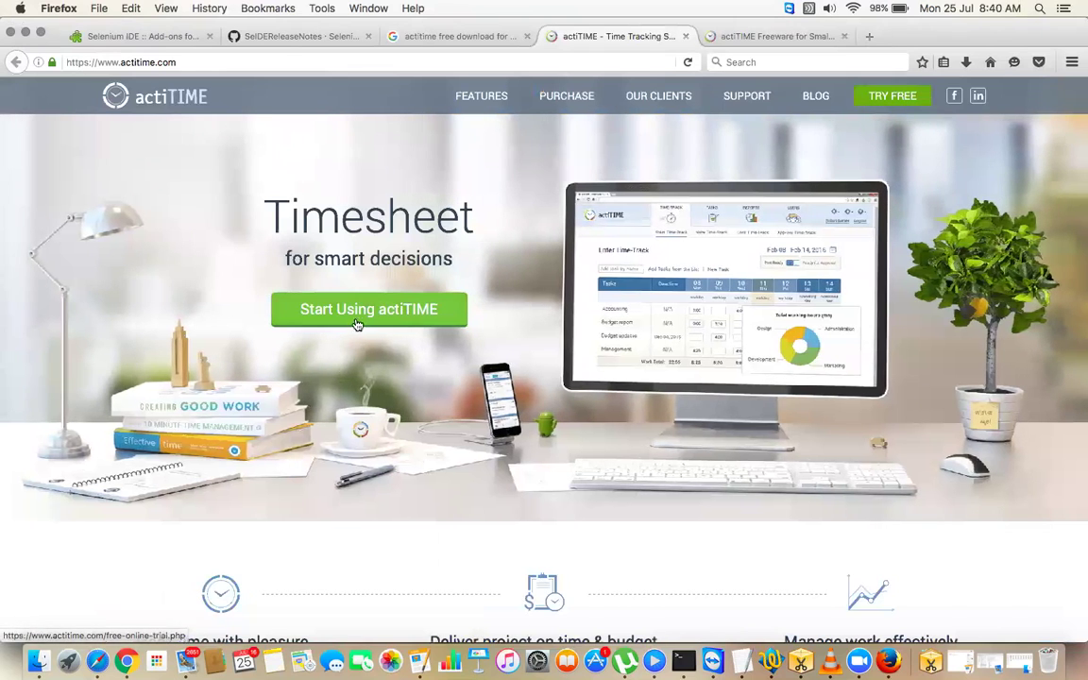
left_click(357, 324)
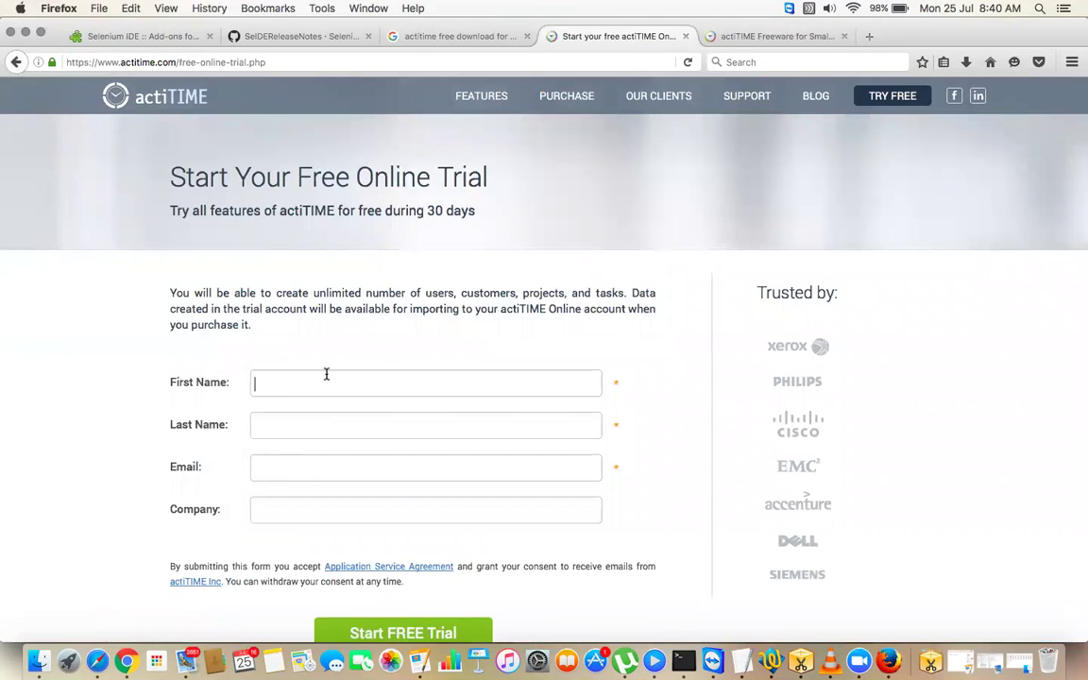
scroll(326, 377, "down", 5)
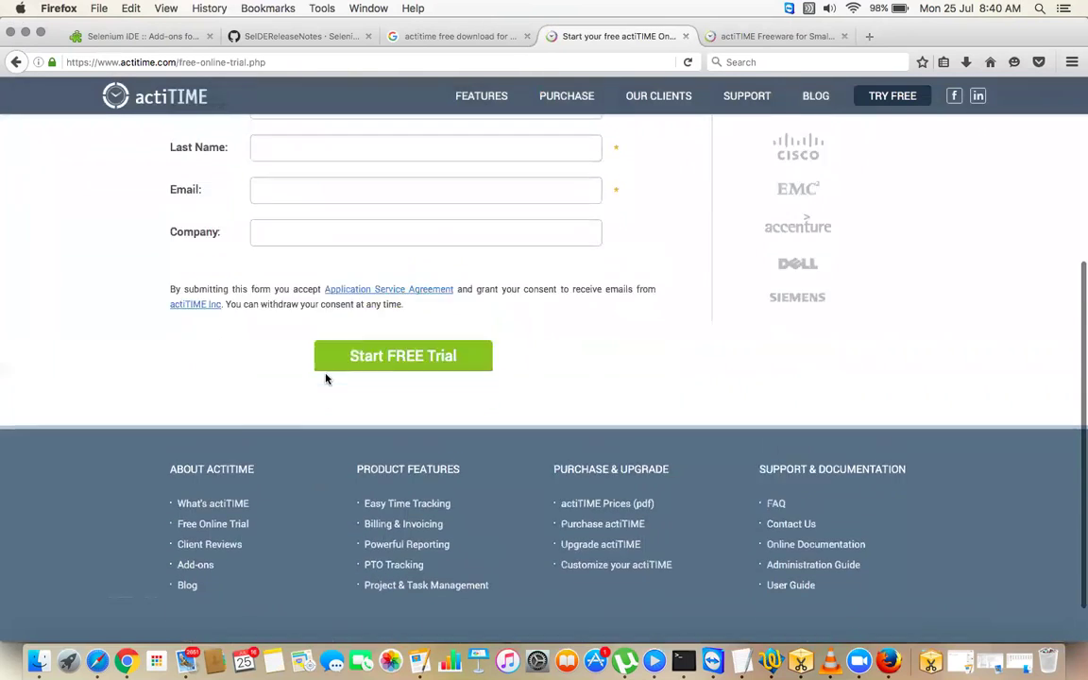
scroll(326, 377, "up", 3)
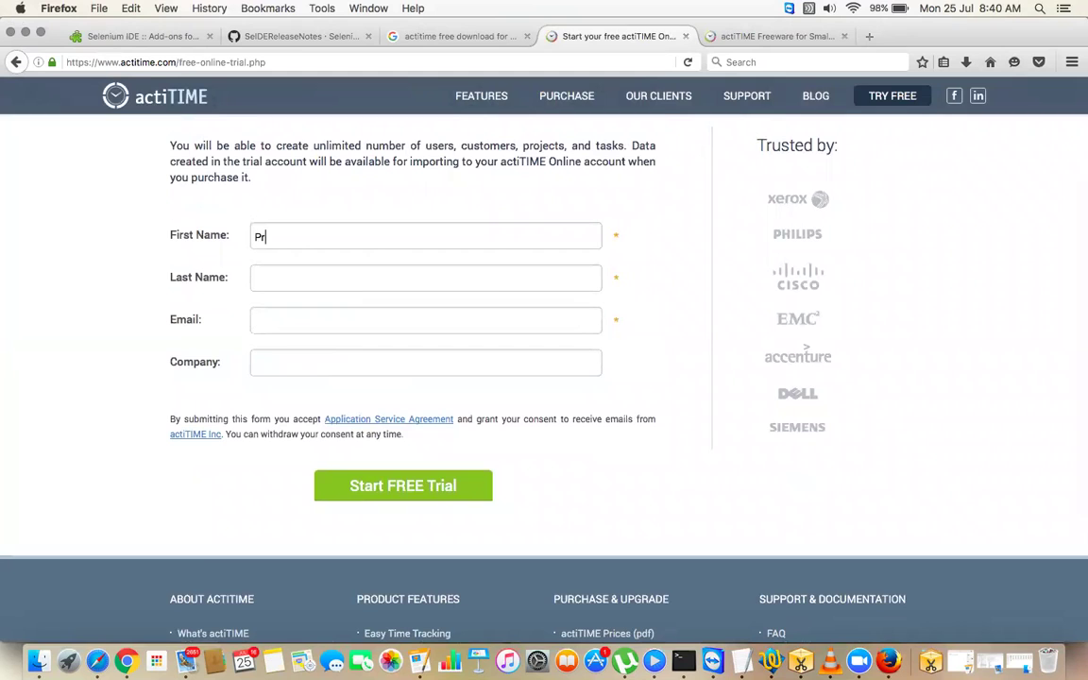
- Fill in the user's first name, last name and e-mail, and submit the trial request
left_click(257, 279)
left_click(284, 320)
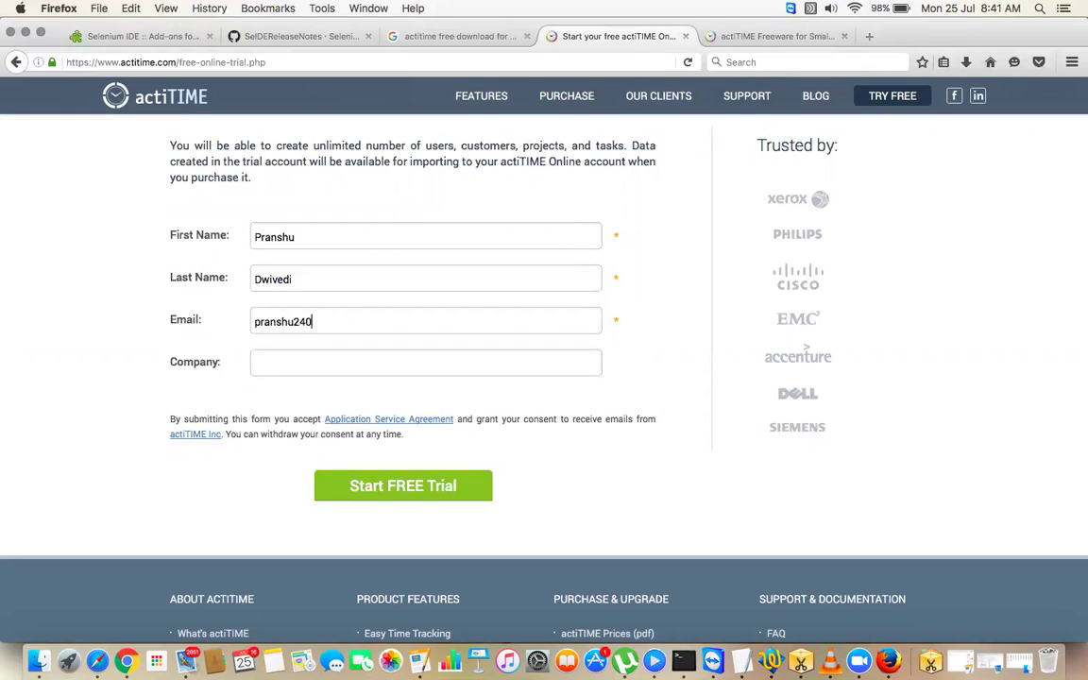
left_click(412, 492)
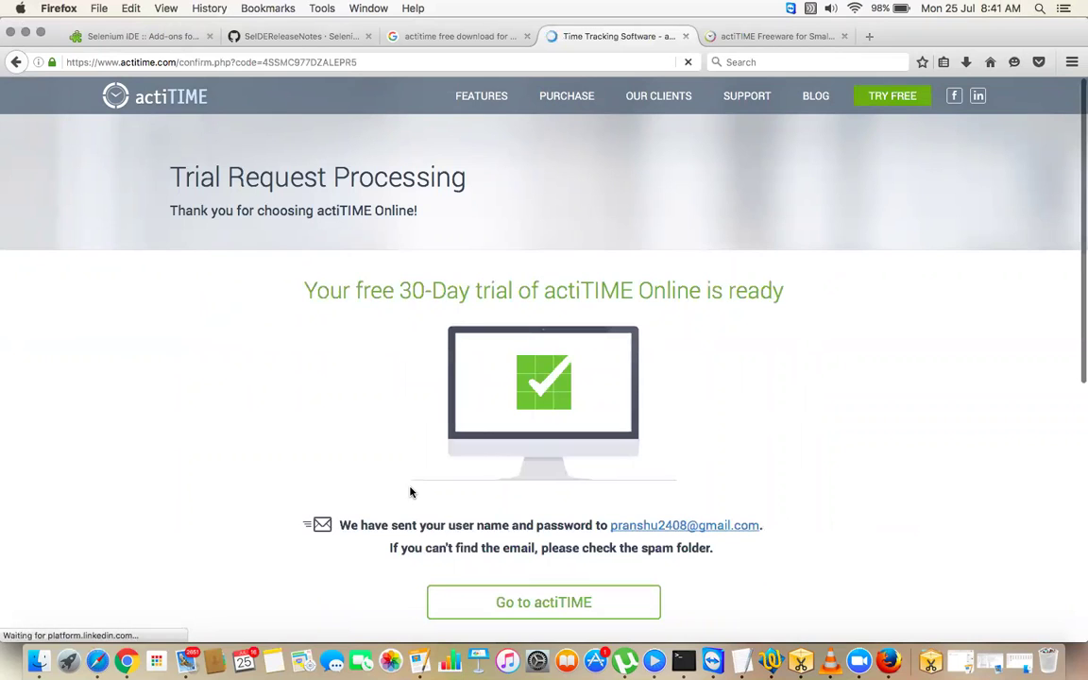
- Open the new trial account launched with demo data and review the Enter Time-Track page
left_click(543, 603)
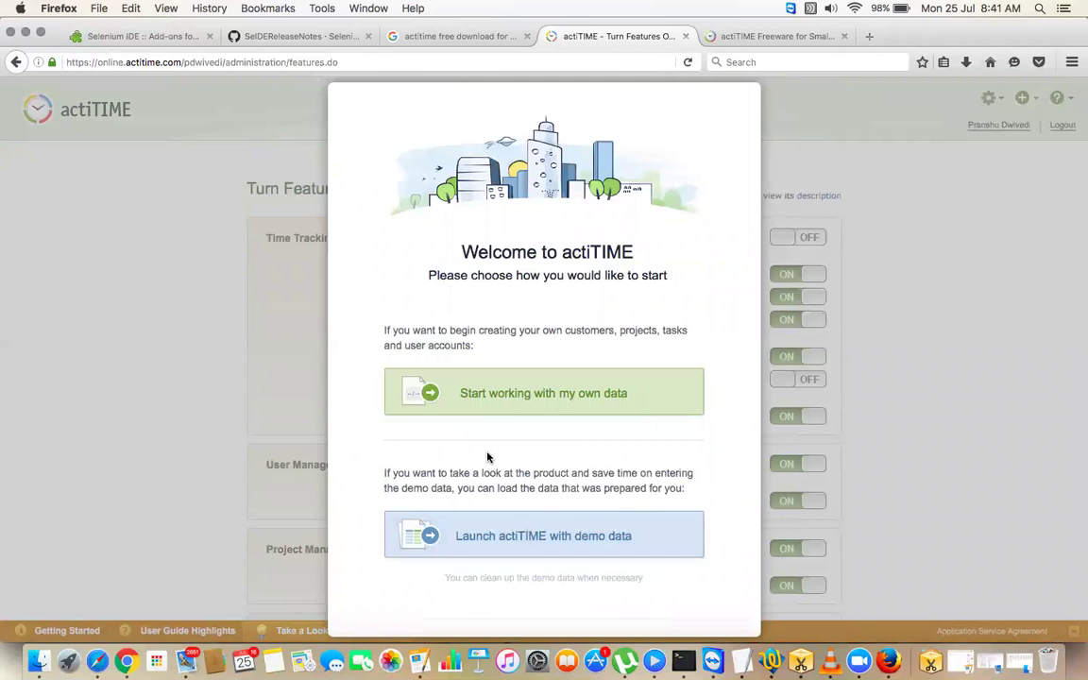
left_click(570, 537)
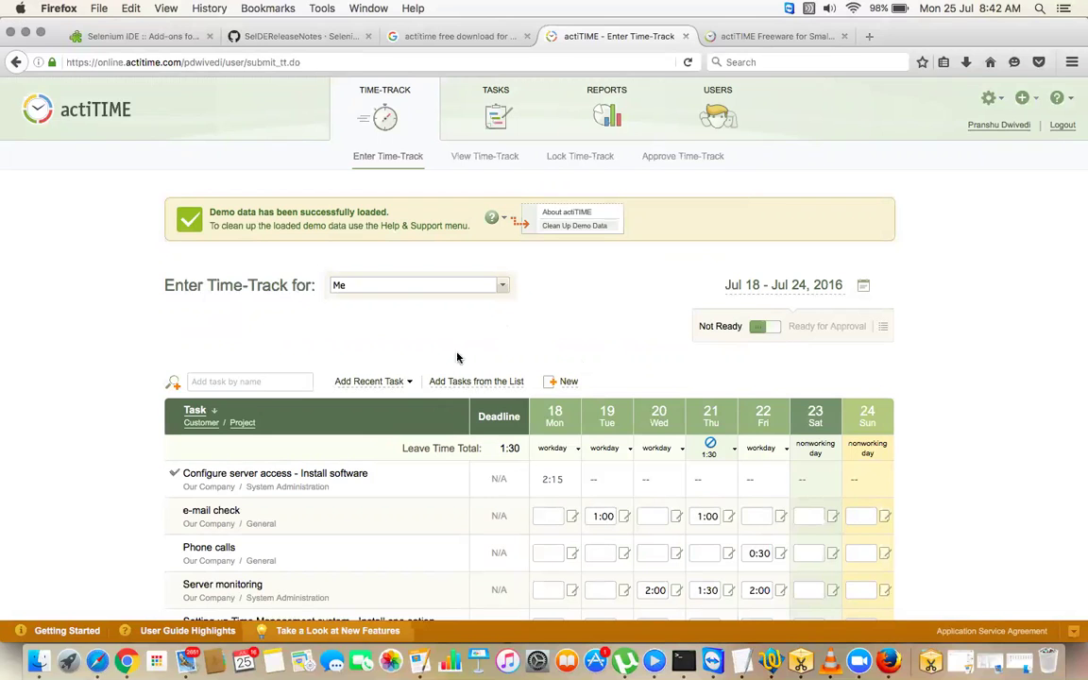
scroll(505, 337, "down", 2)
scroll(508, 337, "down", 1)
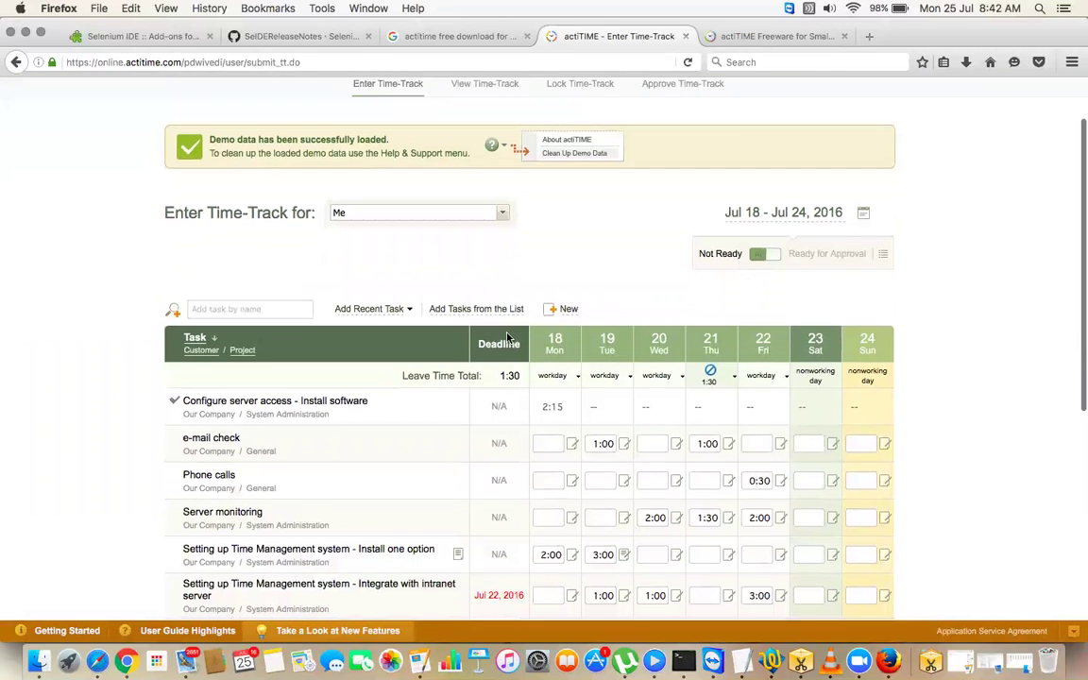
scroll(507, 338, "up", 3)
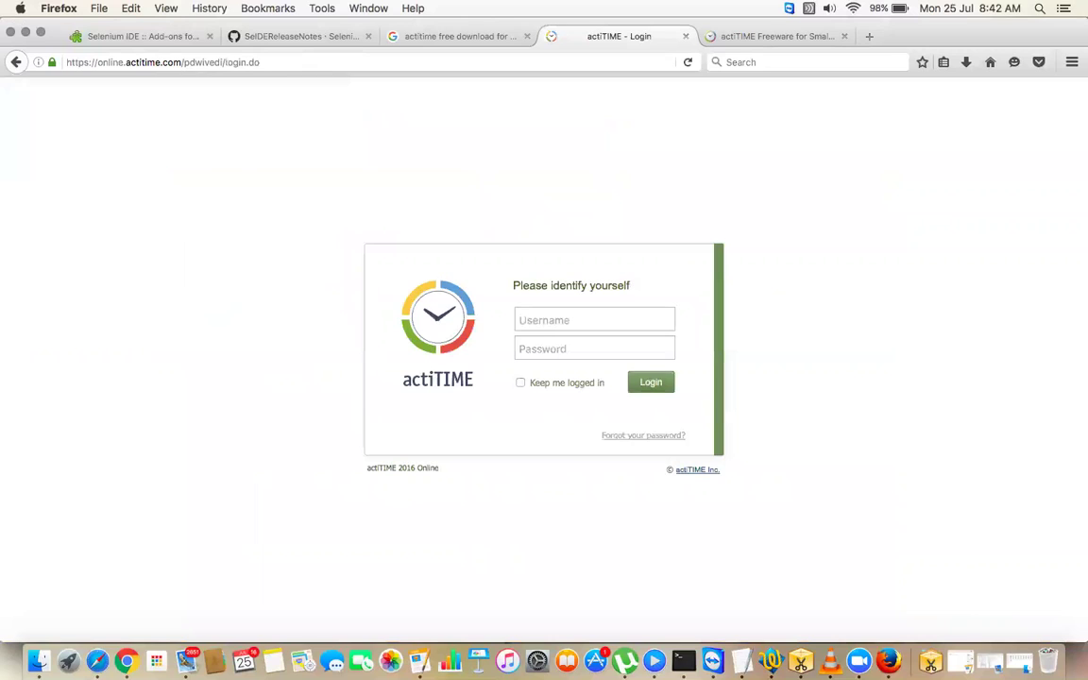
- Reload the copied actiTIME login URL in a new tab, replacing the old tab
left_click(373, 65)
key("super+c")
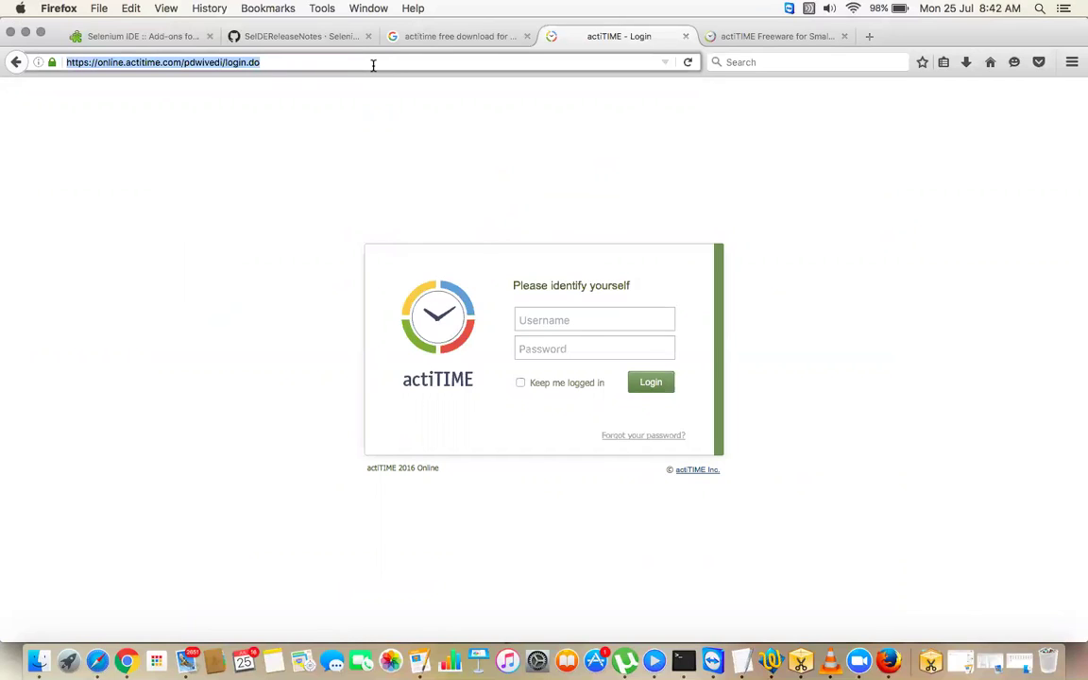
left_click(686, 36)
left_click(711, 36)
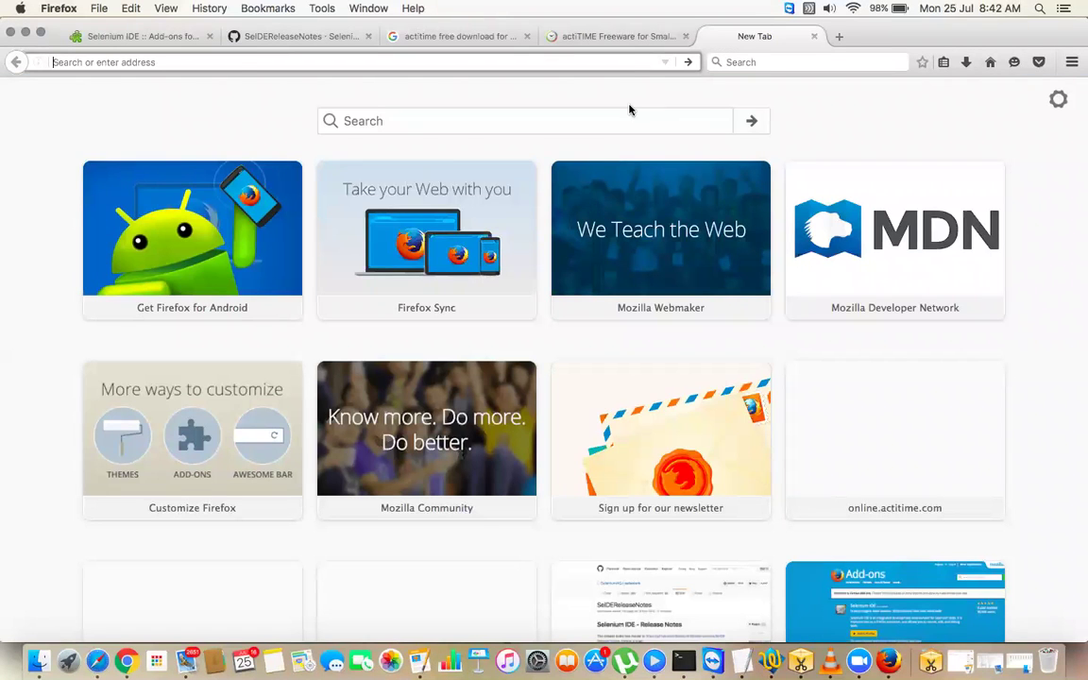
key("super+v")
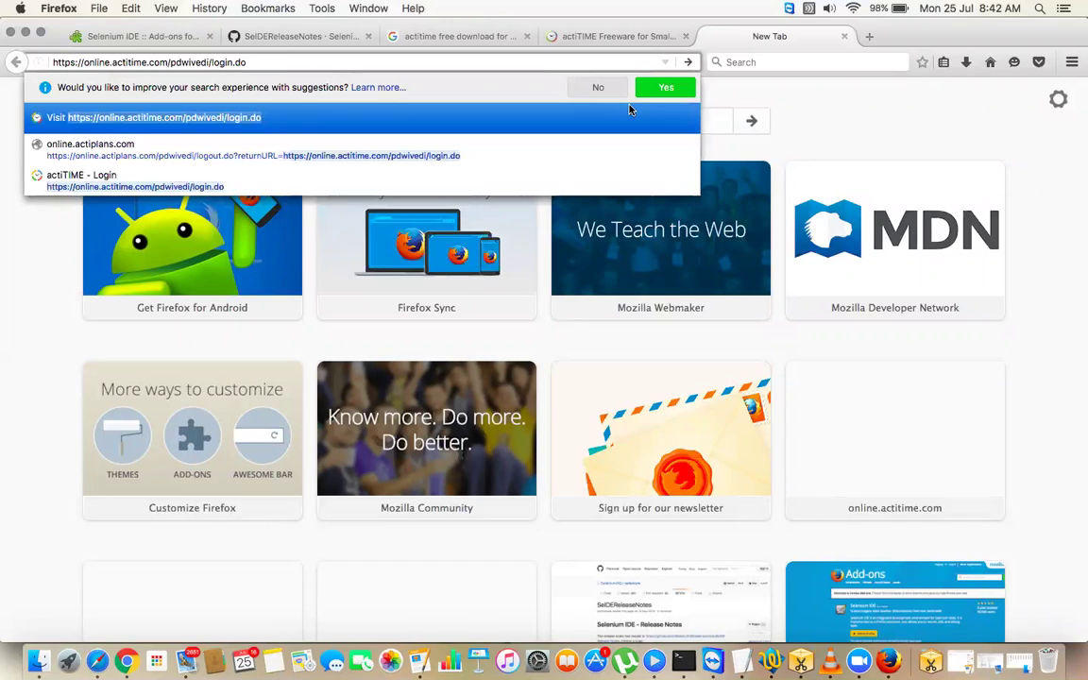
key("Return")
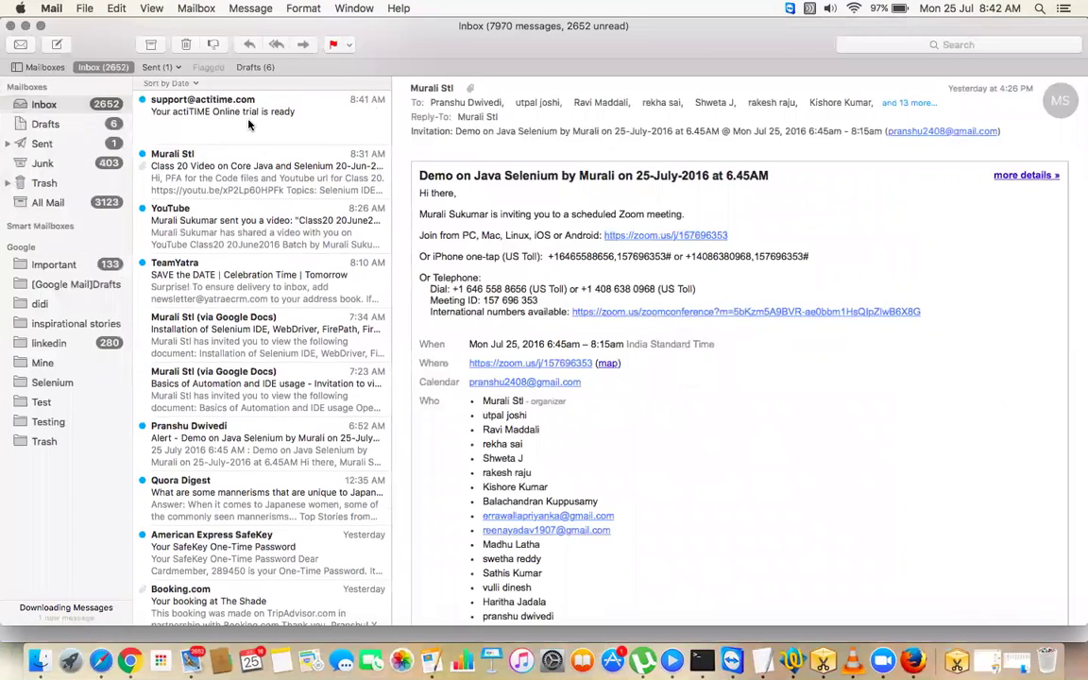
- Open the actiTIME trial-ready e-mail, select the password, and return to Firefox's login page
left_click(292, 137)
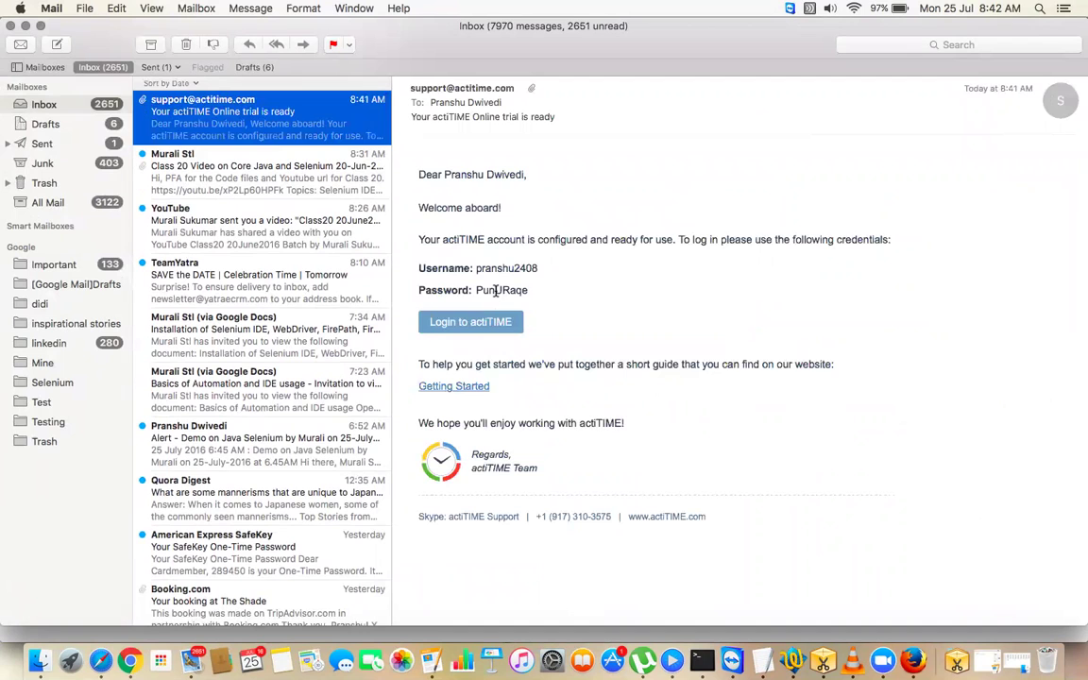
double_click(497, 291)
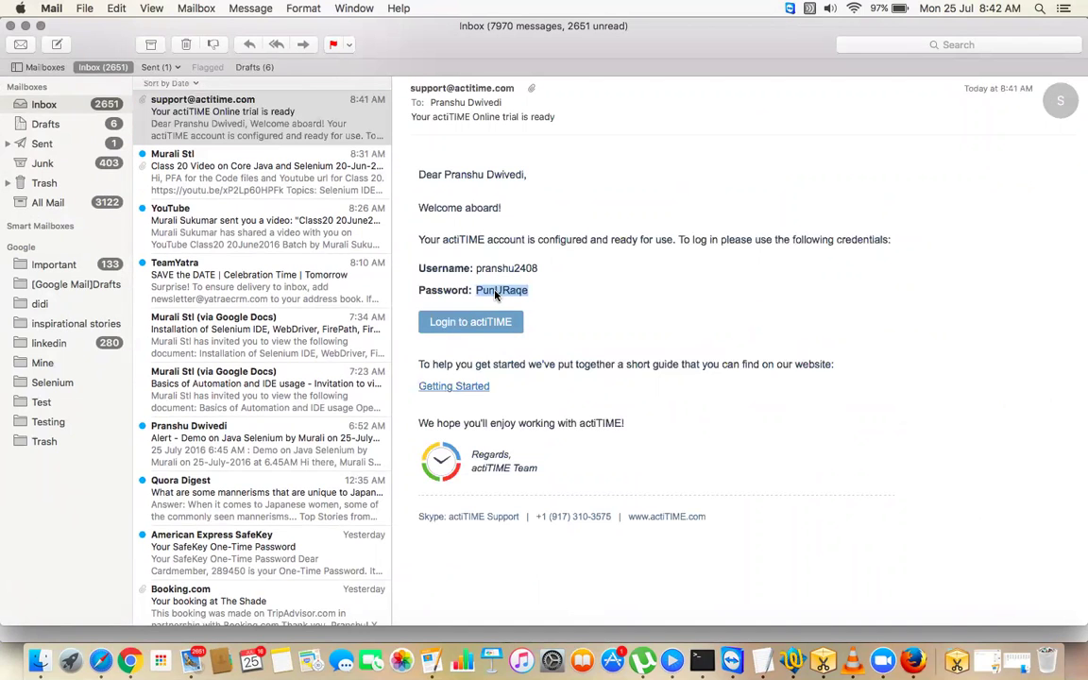
key("ctrl+Right")
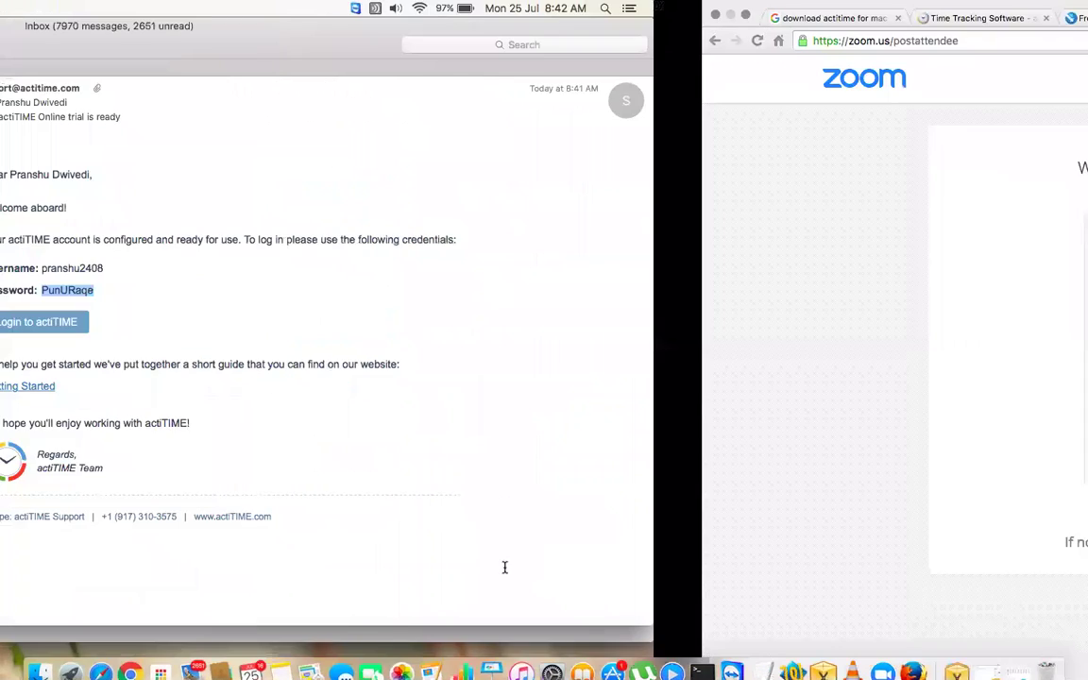
key("ctrl+Left")
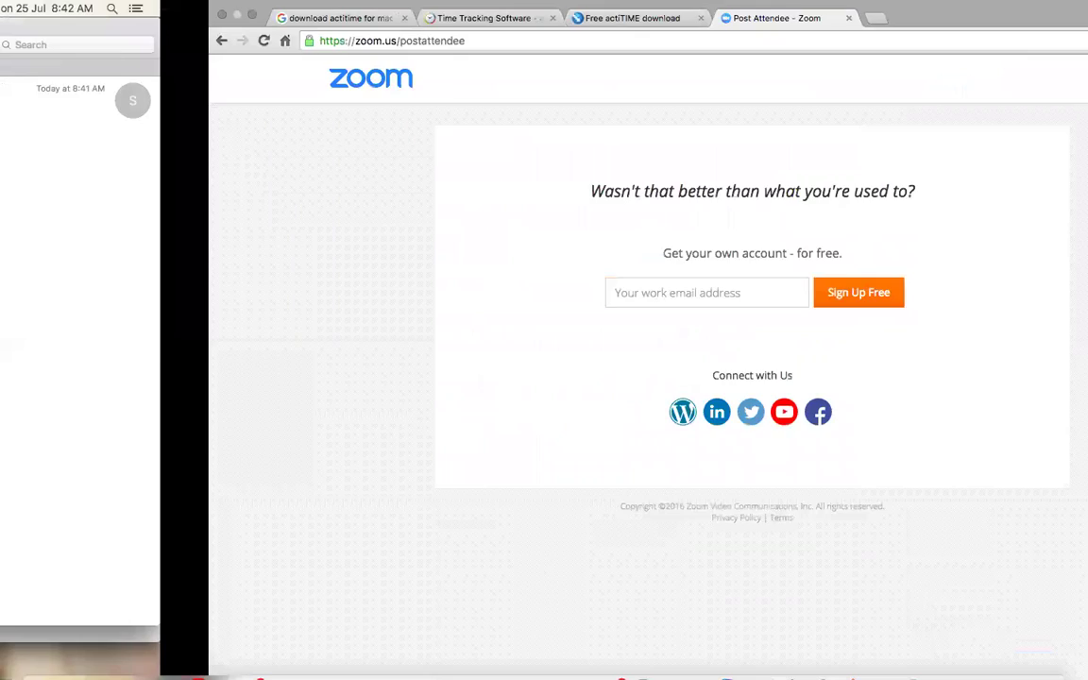
key("ctrl+Left")
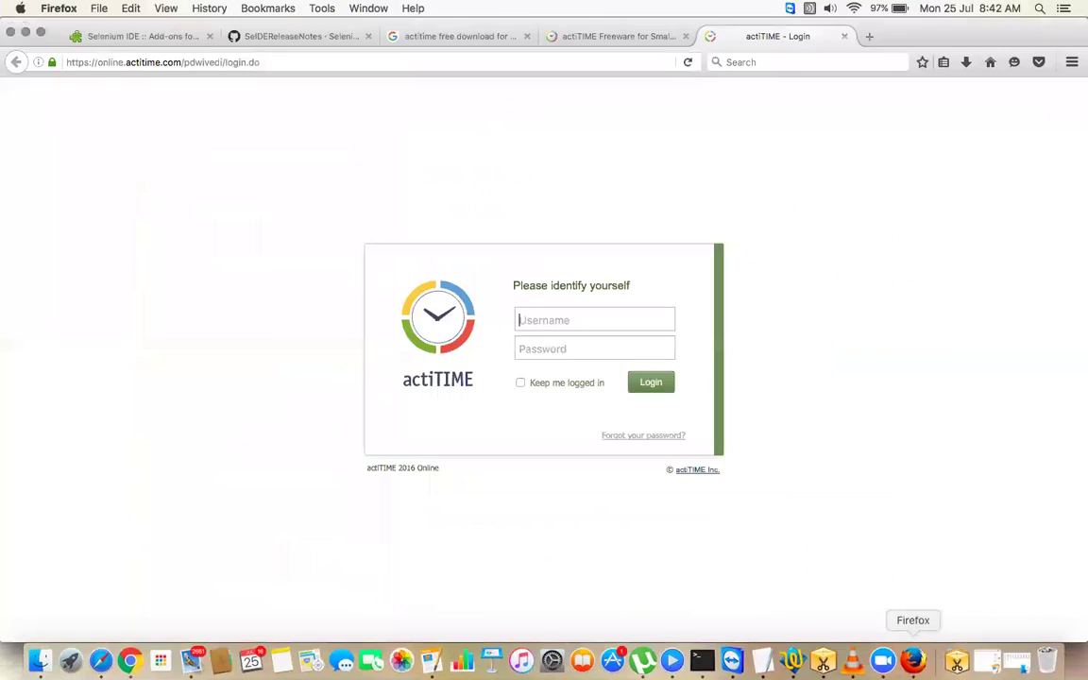
- Enter the emailed username and password in the login form and submit it
type("pranshu")
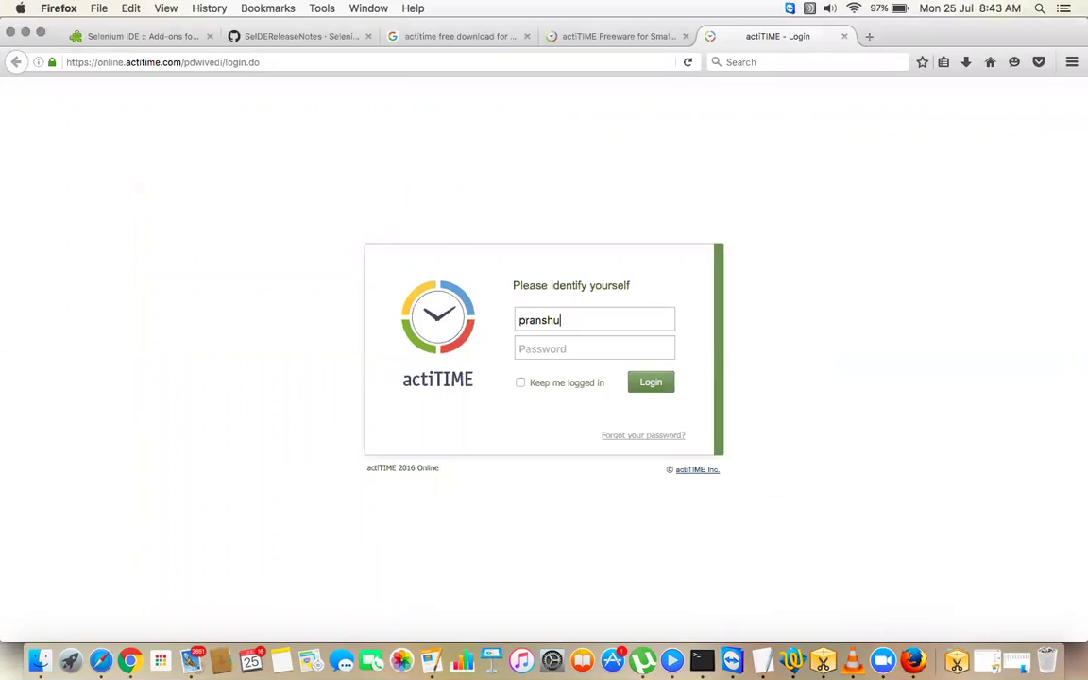
type("2408••••••••")
left_click(652, 387)
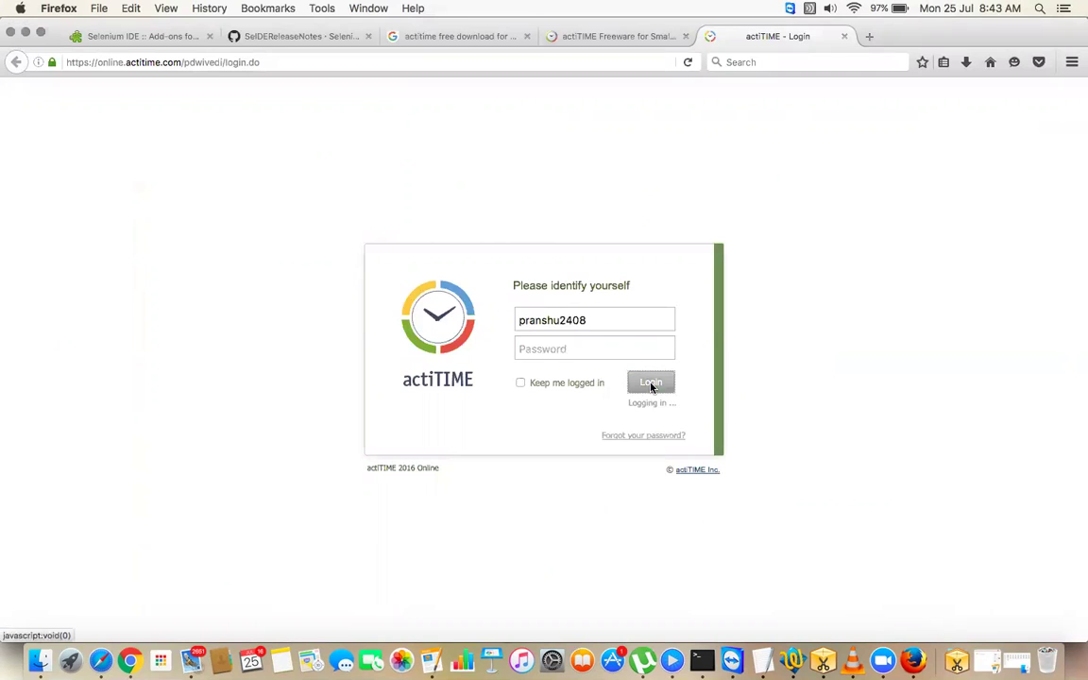